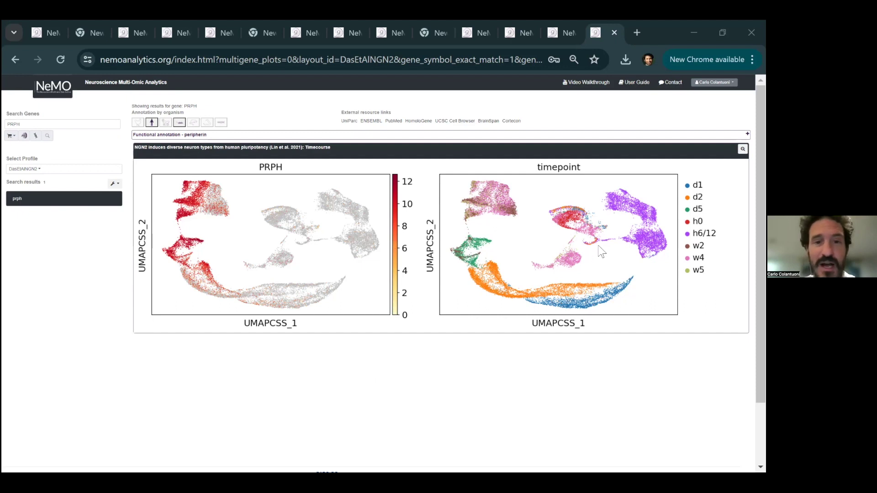
View the EMX2 timecourse plot in the DasEtAlNGN2 profile and return to the PRPH plot for comparison.
left_click(560, 34)
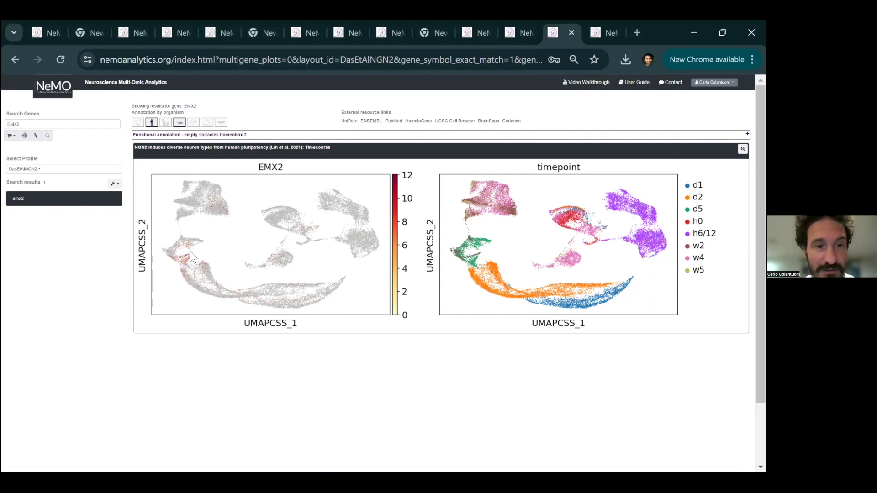
left_click(587, 37)
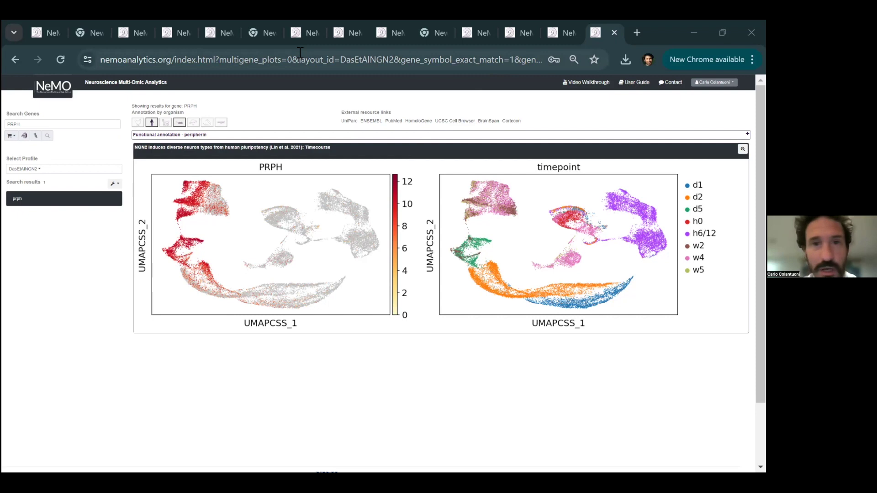
Review PRPH and EMX2 expression across the human cortical organoid datasets in the NeocortexDevoHsInVitro profile.
mouse_move(379, 40)
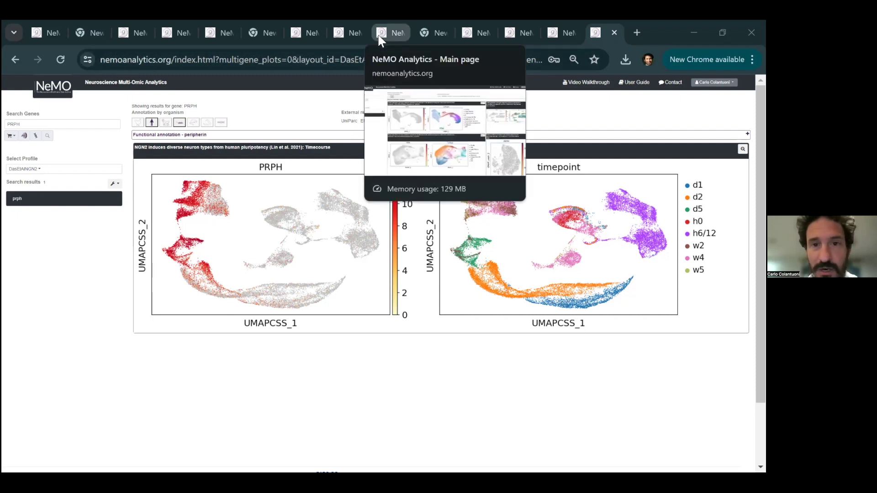
left_click(379, 35)
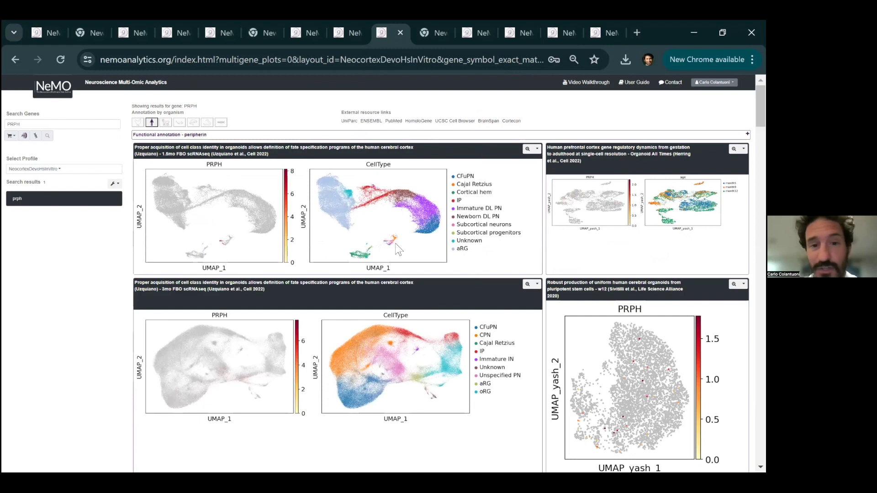
scroll(396, 252, "down", 1)
scroll(396, 252, "down", 12)
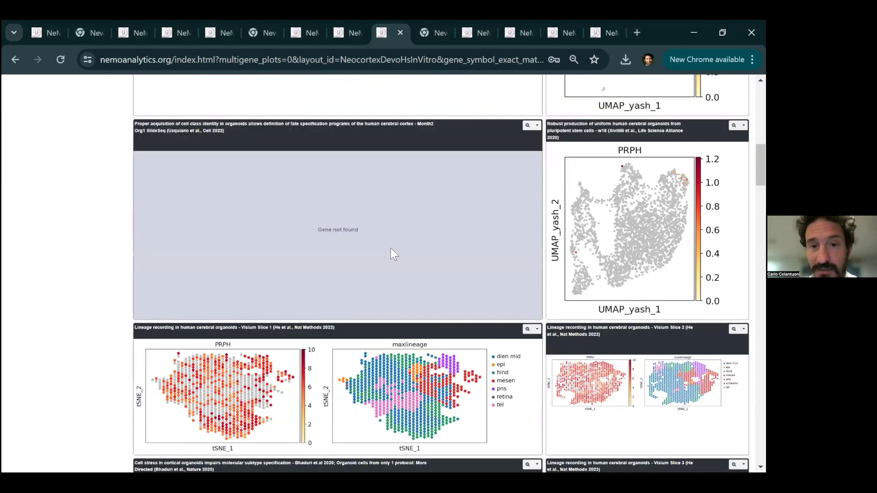
scroll(391, 249, "up", 6)
scroll(390, 248, "up", 6)
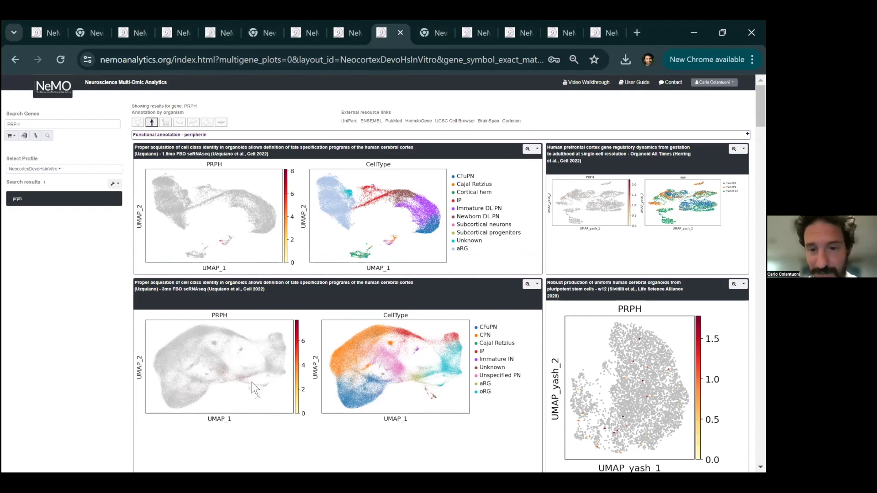
left_click(343, 36)
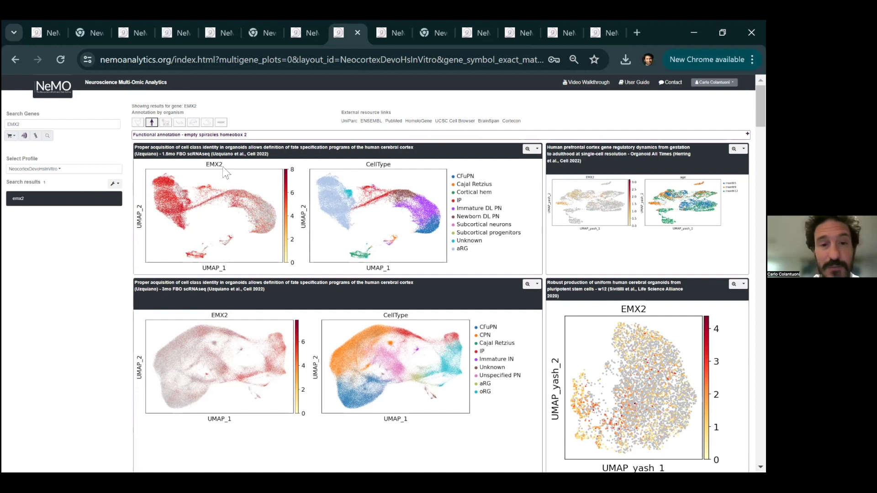
double_click(15, 124)
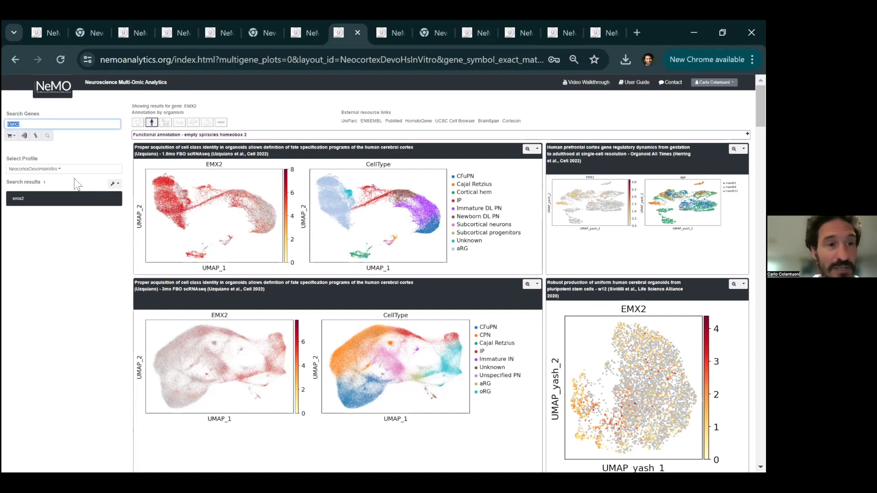
Examine the Sphase pattern projection from CellCycleSeurat across the organoid datasets in the NeocortexDevoHsInVitro profile.
left_click(298, 33)
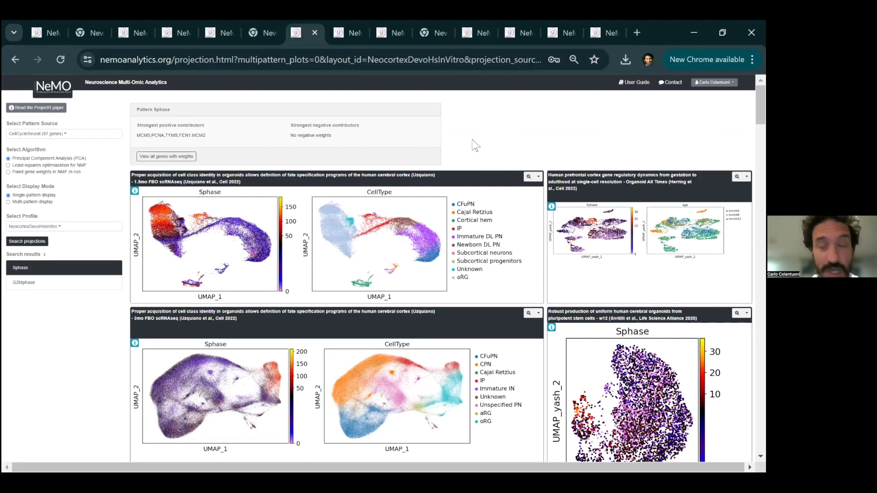
scroll(472, 139, "down", 1)
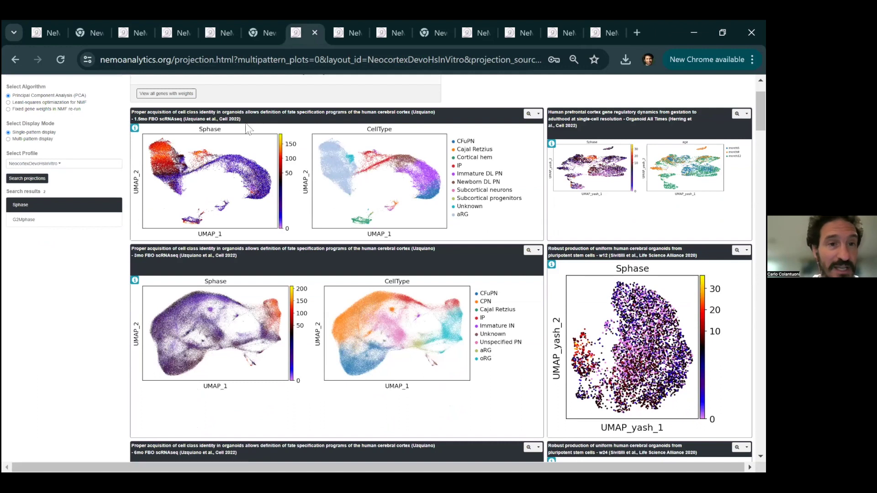
scroll(348, 278, "down", 7)
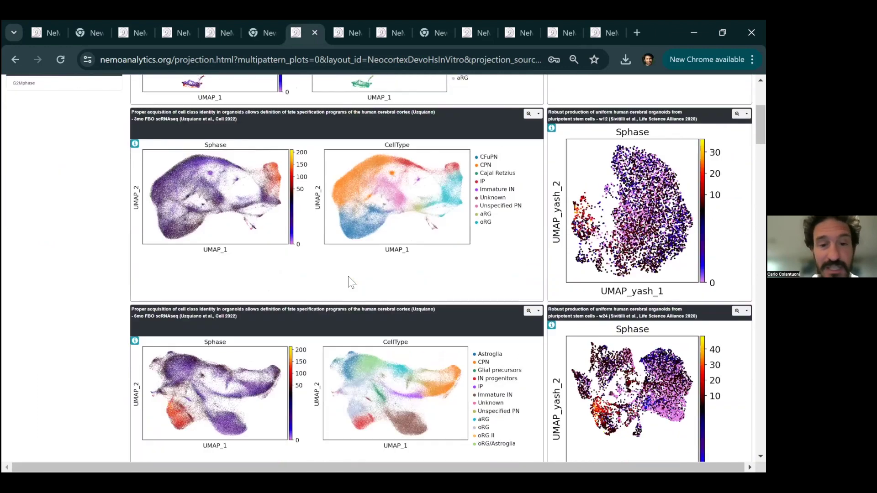
scroll(170, 203, "down", 1)
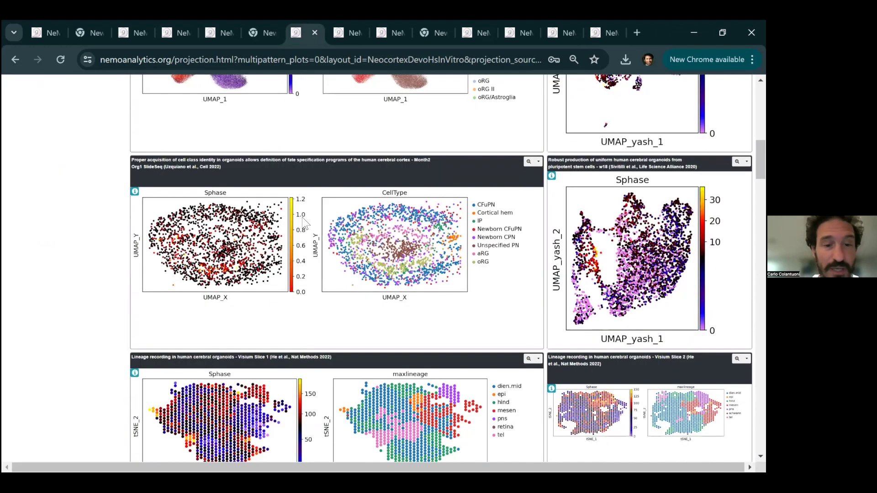
scroll(299, 217, "up", 4)
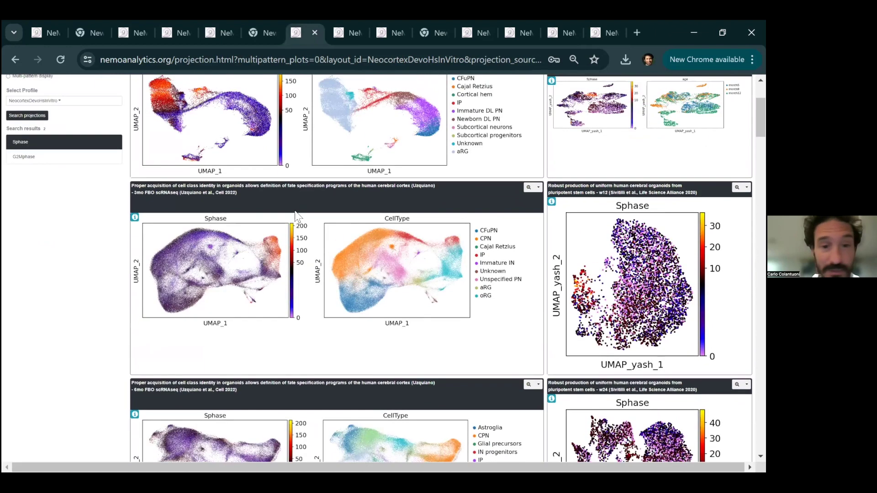
scroll(296, 212, "down", 6)
scroll(159, 245, "down", 8)
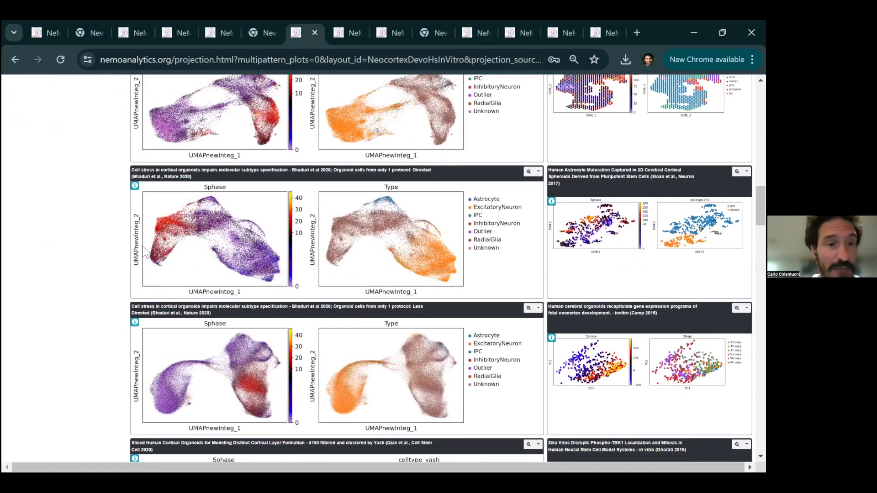
scroll(192, 247, "up", 1)
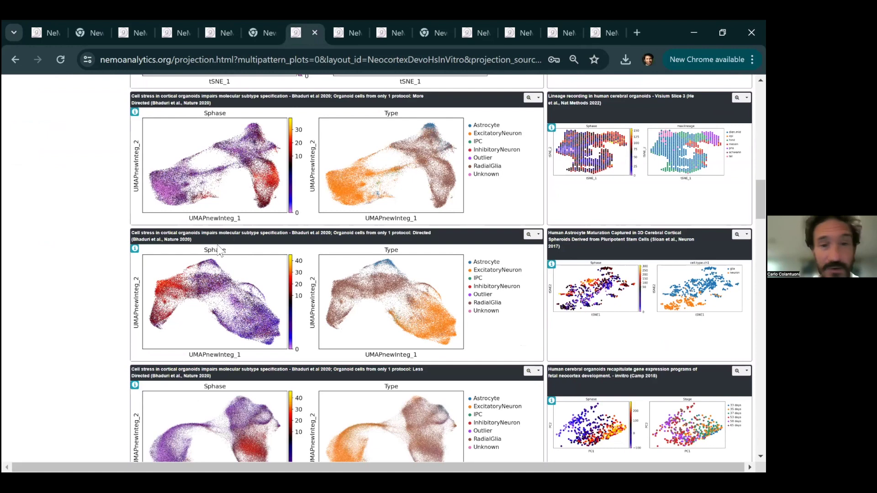
scroll(220, 250, "down", 4)
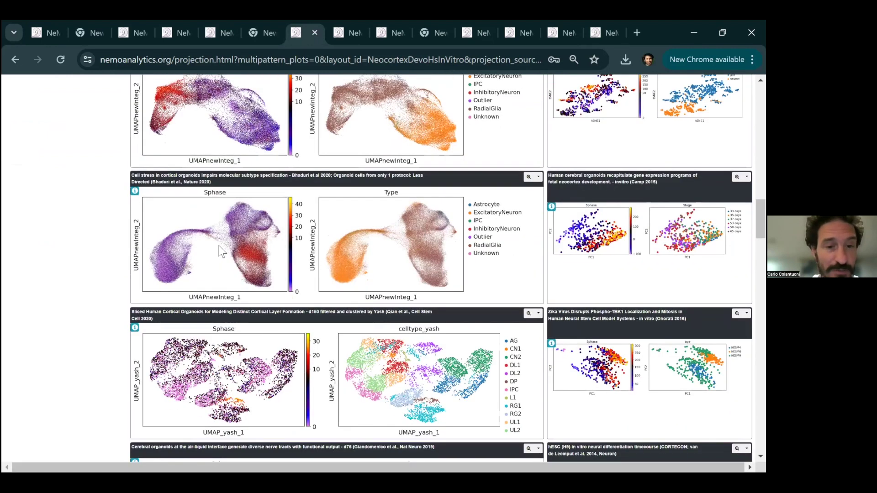
scroll(222, 250, "down", 3)
scroll(224, 249, "down", 3)
scroll(225, 249, "down", 4)
scroll(232, 270, "down", 4)
scroll(290, 268, "down", 2)
scroll(294, 269, "down", 2)
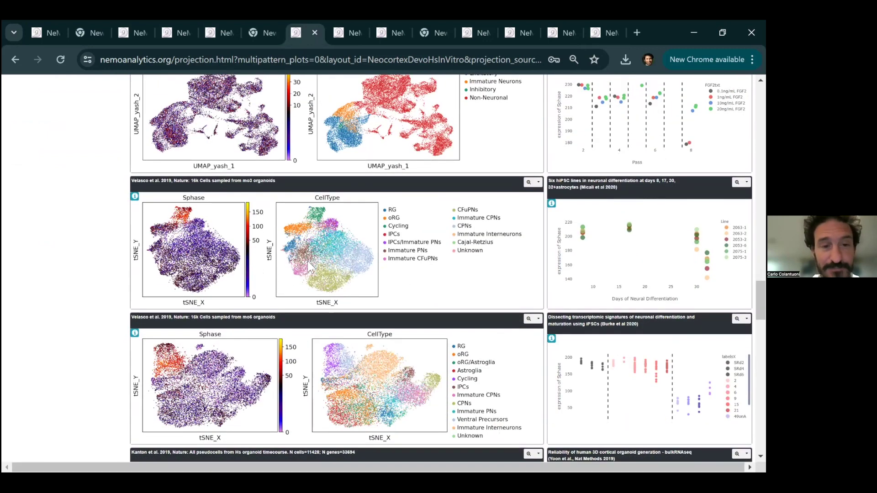
scroll(308, 261, "down", 5)
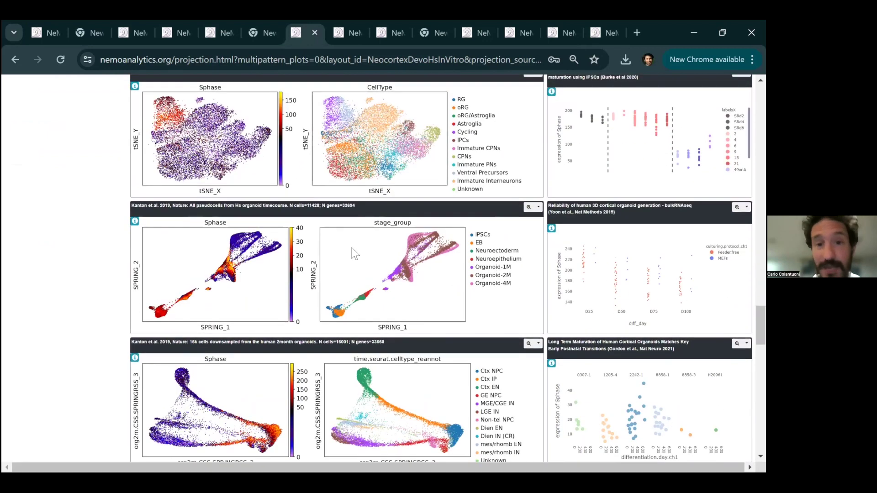
scroll(352, 249, "up", 7)
scroll(338, 240, "up", 18)
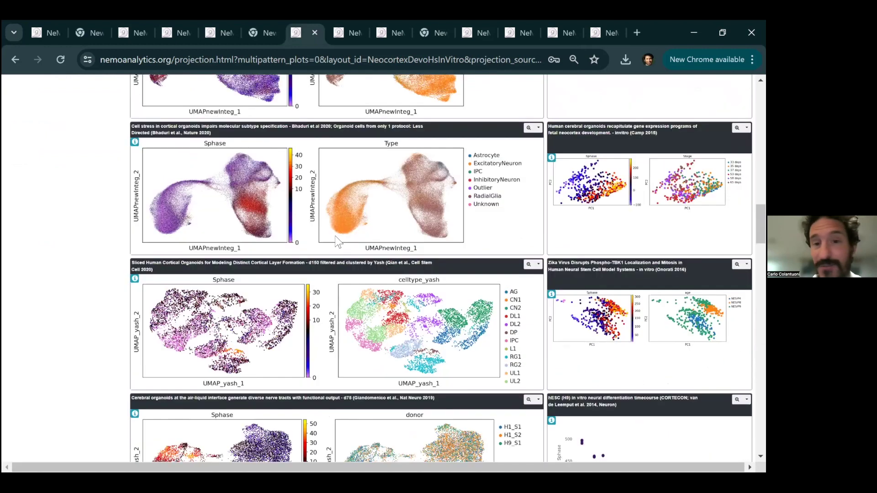
scroll(254, 245, "up", 4)
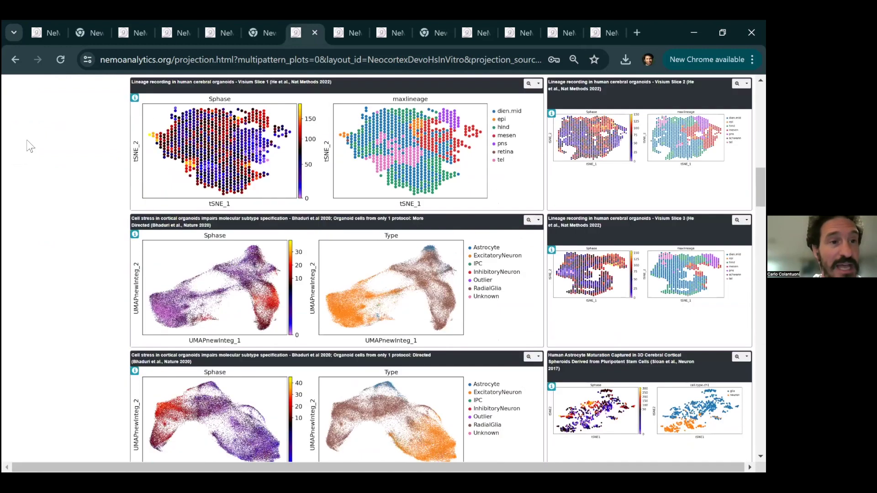
scroll(53, 142, "up", 5)
scroll(20, 141, "up", 12)
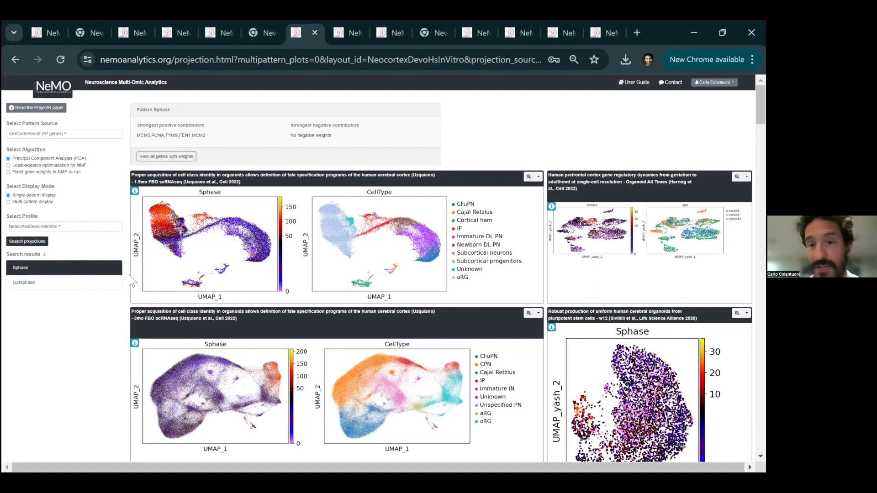
Display the G2Mphase projection and annotate the 1.5mo FBO plots, marking the two high-scoring clusters and the IP and aRG legend entries.
left_click(36, 286)
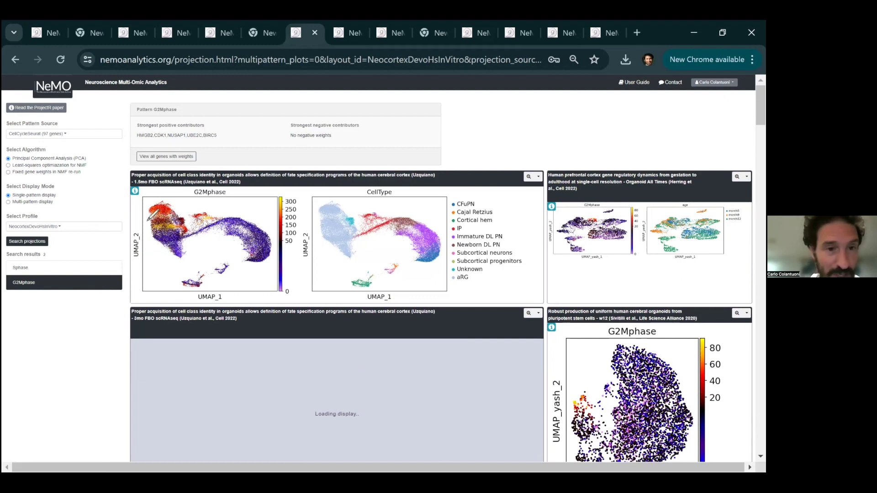
mouse_move(169, 226)
left_mouse_down()
mouse_move(187, 226)
mouse_move(174, 201)
mouse_move(149, 203)
left_mouse_up()
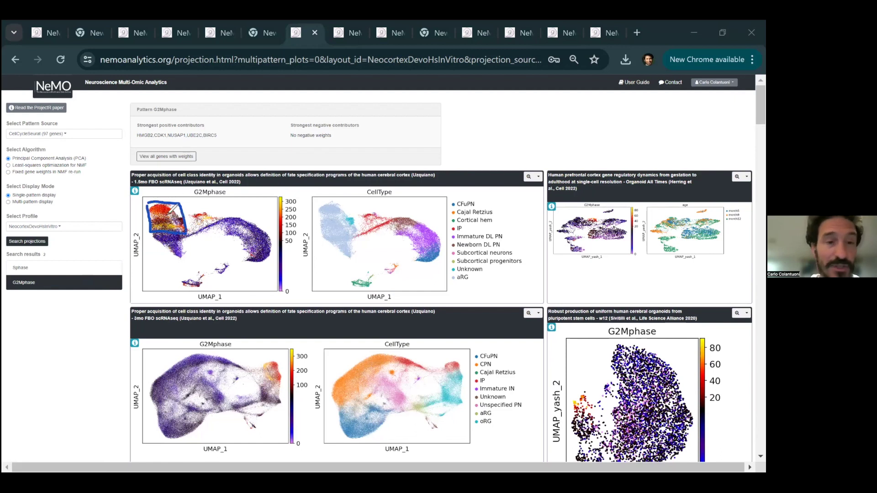
mouse_move(201, 208)
left_mouse_down()
mouse_move(189, 223)
mouse_move(221, 216)
mouse_move(201, 206)
left_mouse_up()
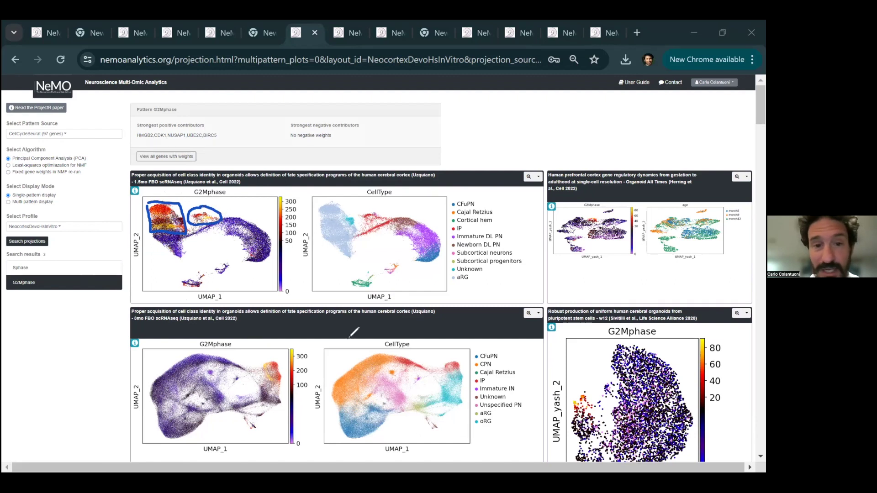
left_click_drag(463, 229, 510, 228)
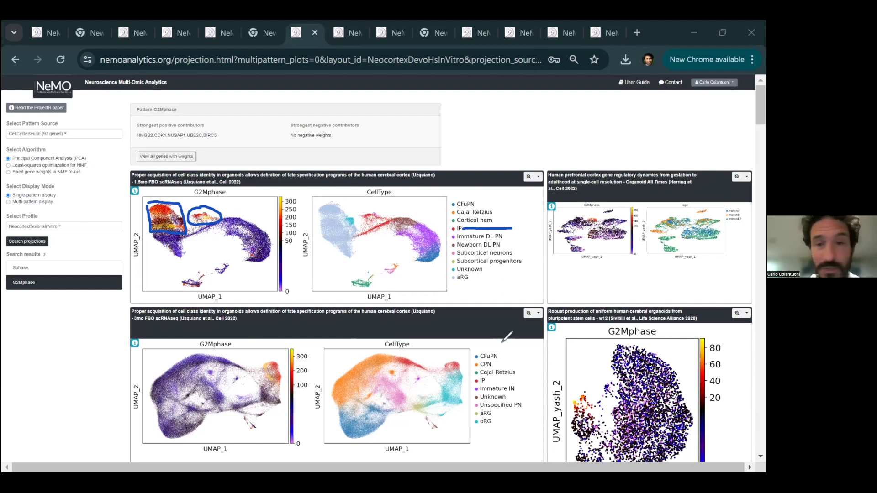
left_click_drag(217, 210, 264, 185)
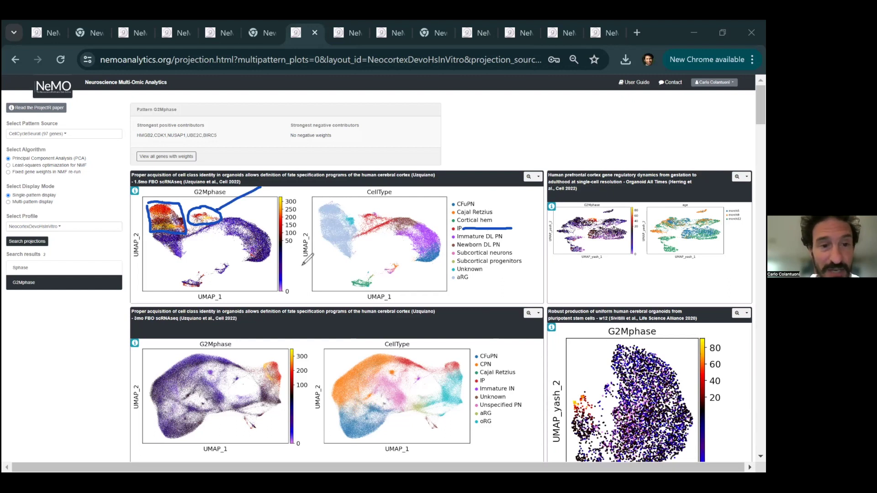
left_click_drag(180, 205, 239, 161)
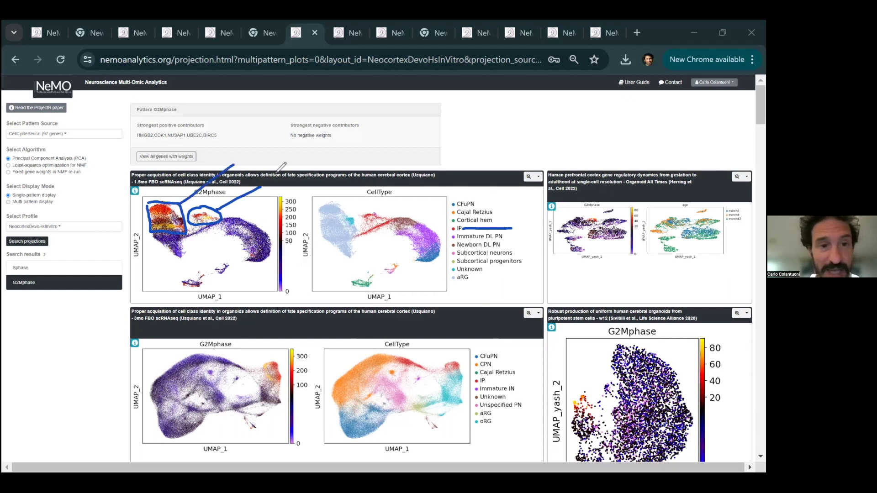
left_click_drag(342, 206, 361, 189)
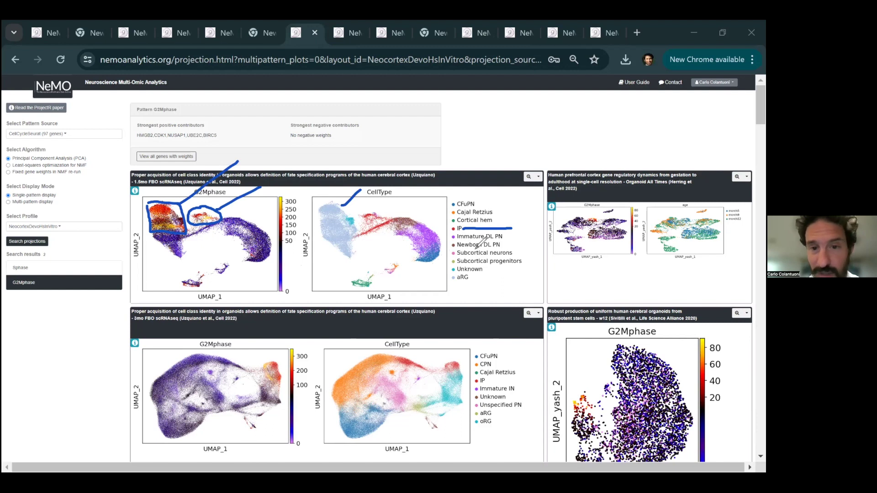
left_click_drag(473, 277, 499, 275)
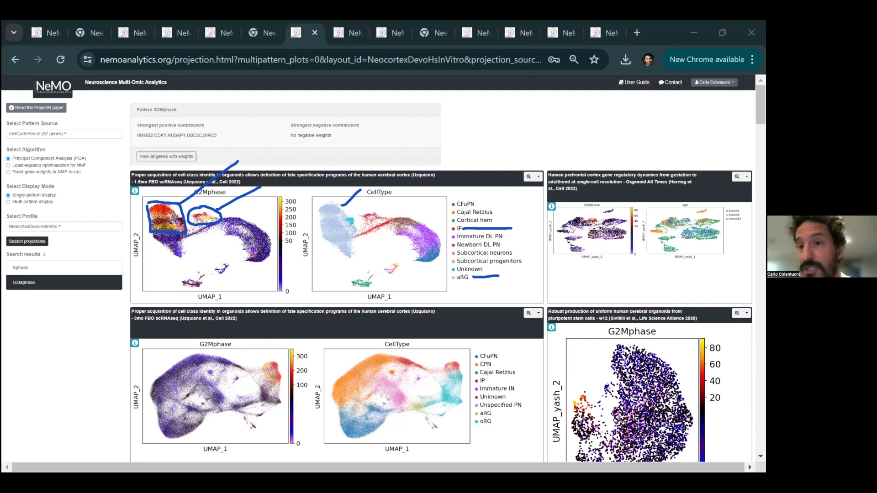
Open the gene cart manager and filter the list to the account's own carts.
left_click(714, 82)
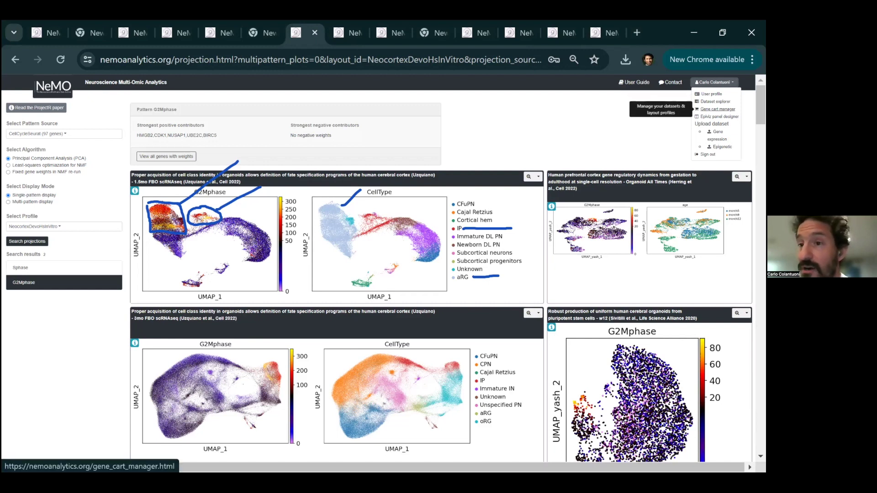
left_click(717, 109)
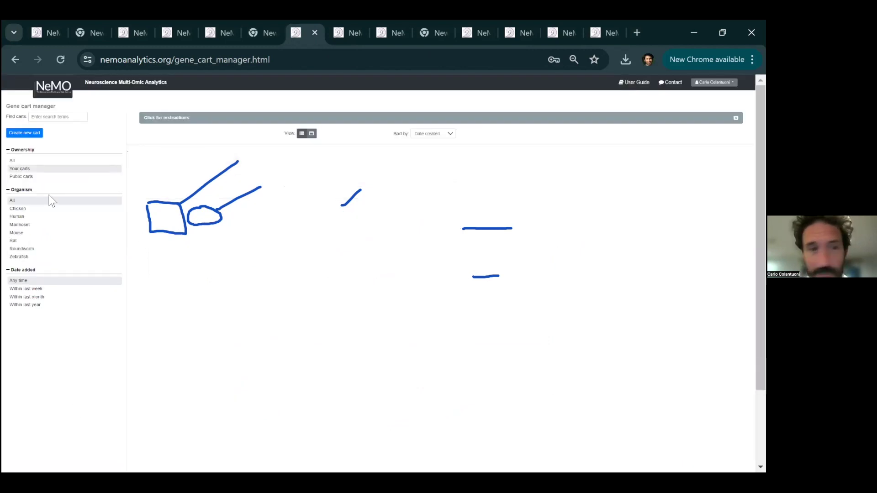
left_click(16, 161)
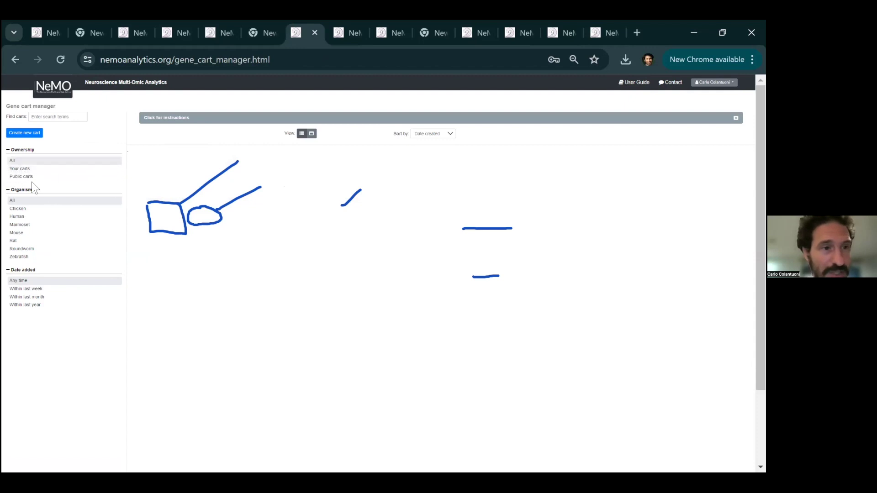
left_click(18, 168)
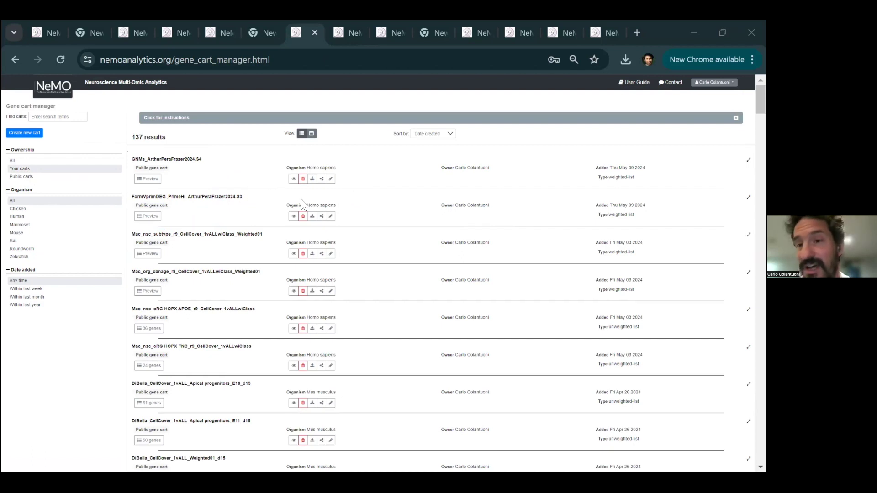
Look over the account's own gene carts and highlight the number of results.
scroll(230, 251, "down", 2)
scroll(227, 247, "up", 2)
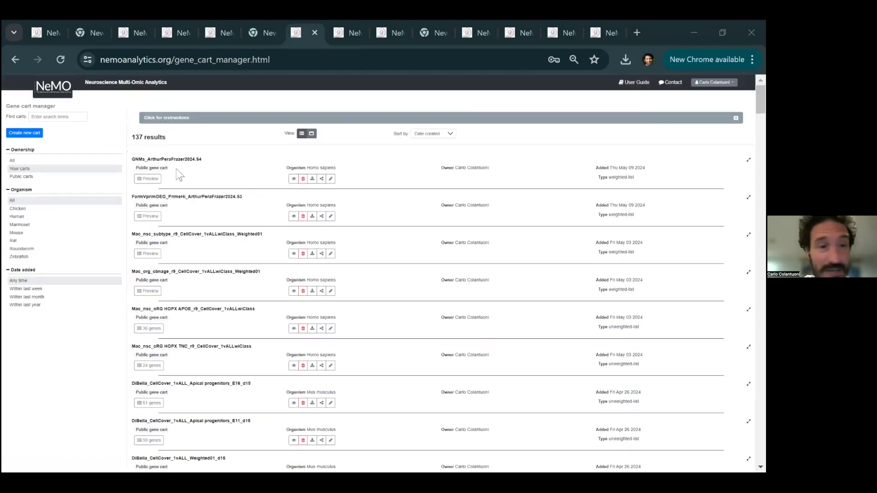
double_click(136, 138)
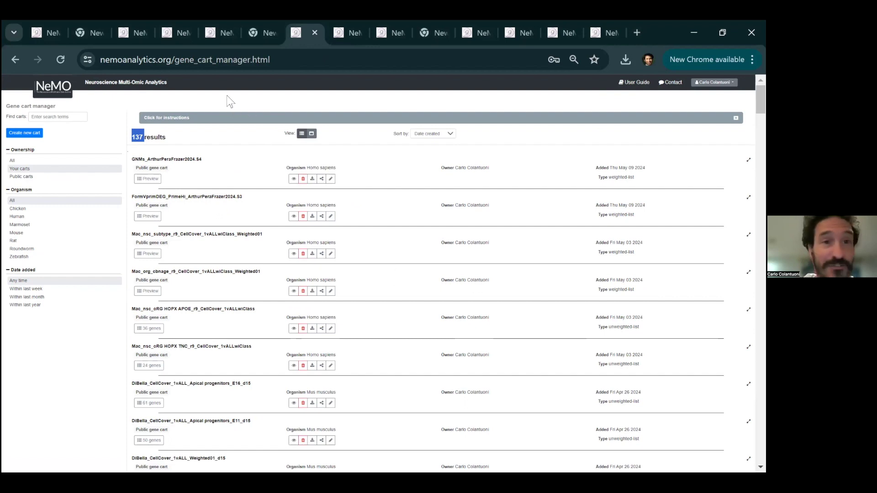
Review the Kim2024 RAup pattern projection across the DasEtAlNGN2 profile datasets, down to the Lin et al. 2021 NGN2 timecourse.
mouse_move(469, 39)
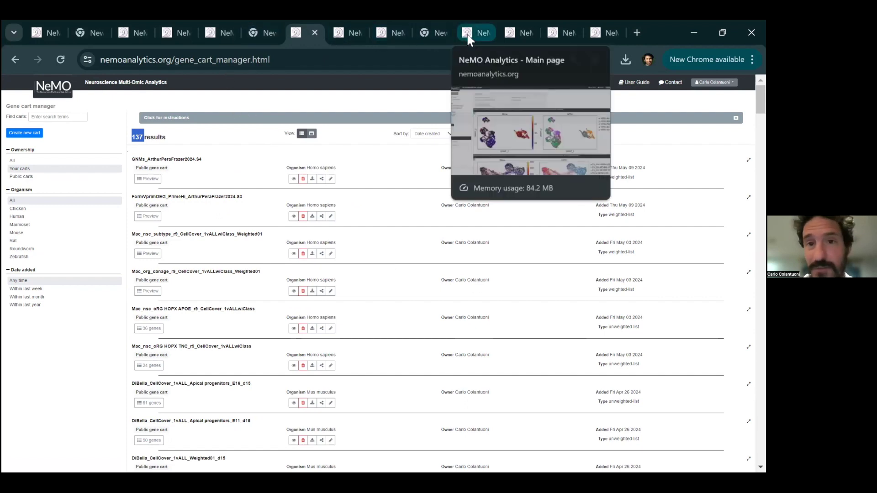
left_click(469, 38)
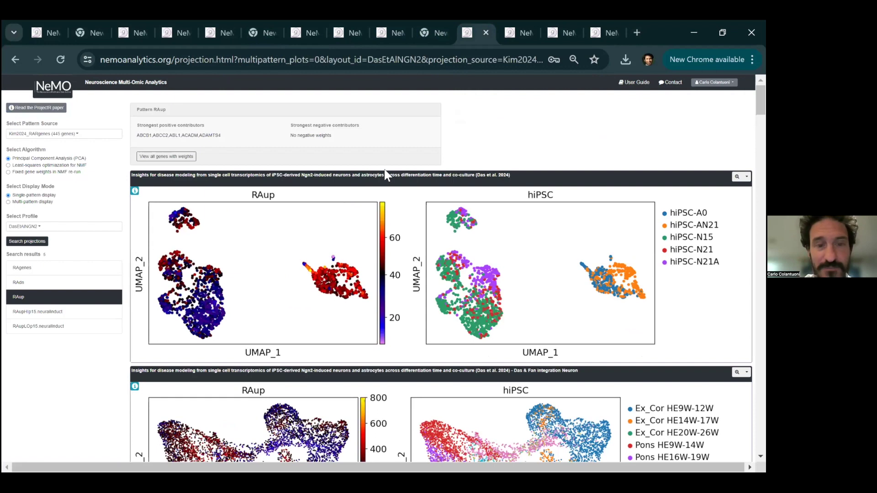
scroll(431, 203, "down", 8)
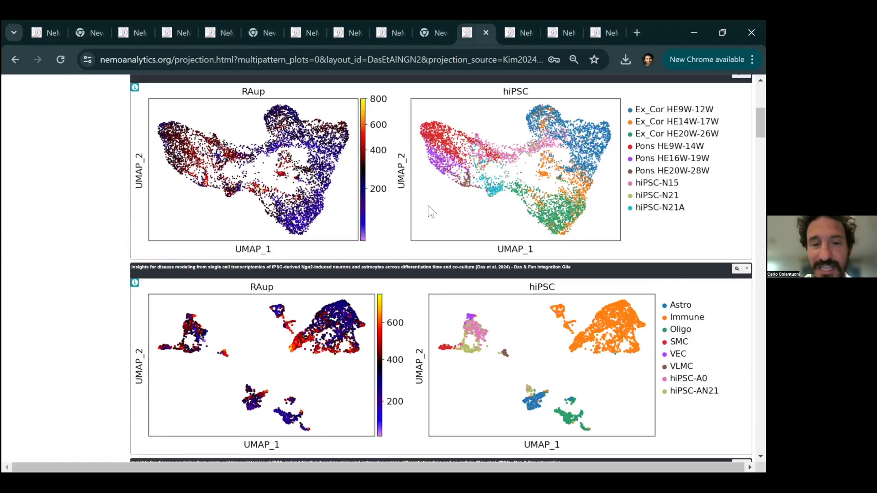
scroll(429, 212, "down", 8)
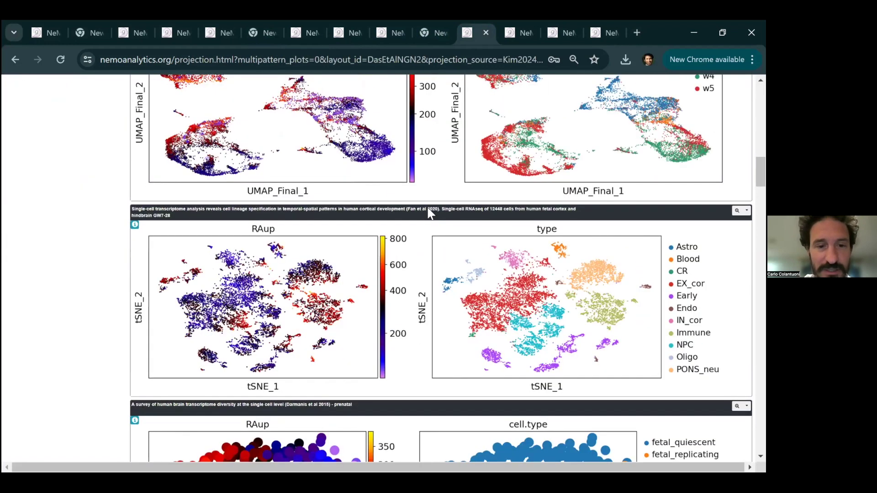
scroll(429, 212, "down", 15)
scroll(440, 201, "down", 4)
scroll(598, 130, "up", 1)
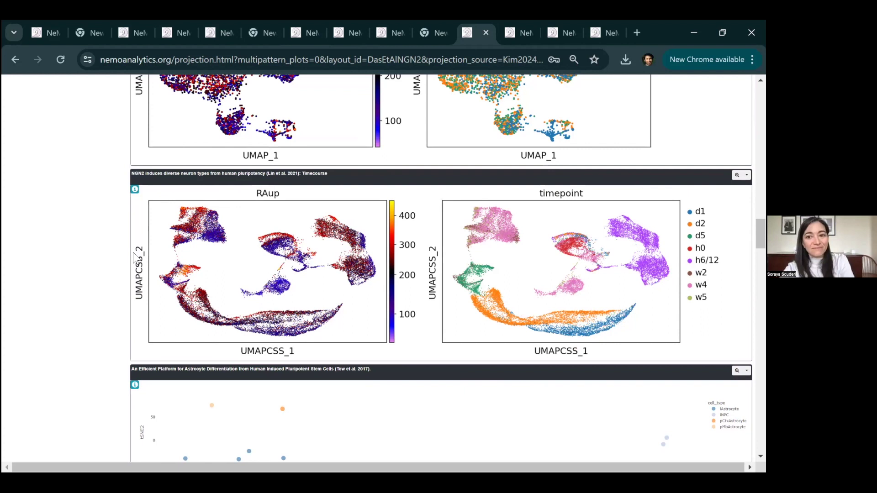
Mark the small cluster corresponding to the d5 timepoint on the RAup plot of the Lin et al. 2021 timecourse.
left_click_drag(181, 279, 221, 283)
mouse_move(194, 256)
left_mouse_down()
mouse_move(158, 277)
mouse_move(209, 272)
mouse_move(194, 251)
mouse_move(185, 274)
left_mouse_up()
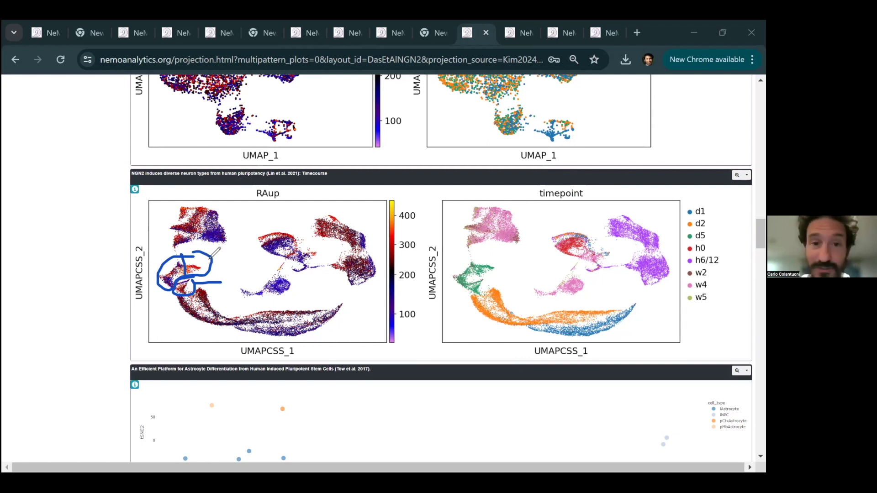
left_click_drag(201, 263, 221, 251)
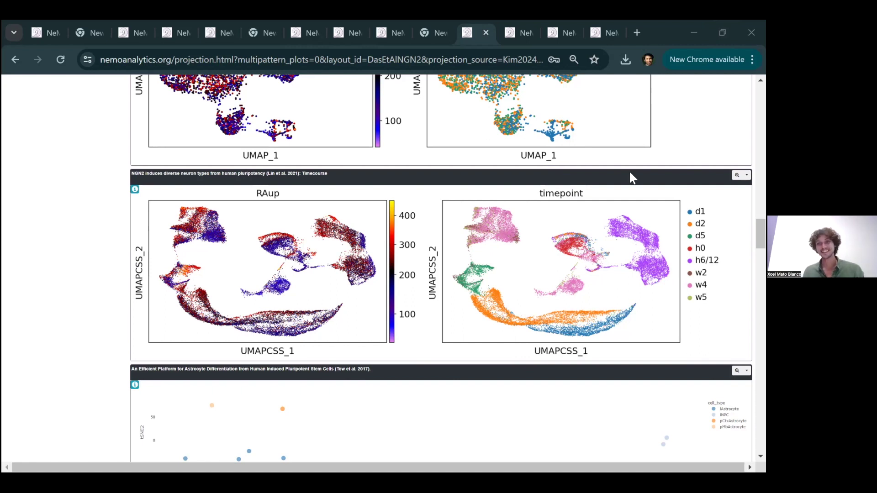
Open the dataset options for the Lin et al. 2021 NGN2 timecourse.
scroll(630, 178, "up", 2)
scroll(659, 218, "down", 1)
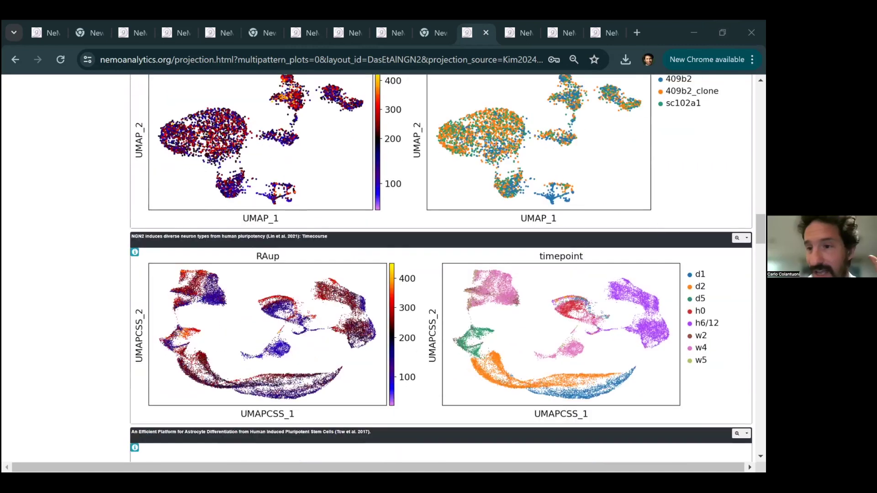
left_click(747, 238)
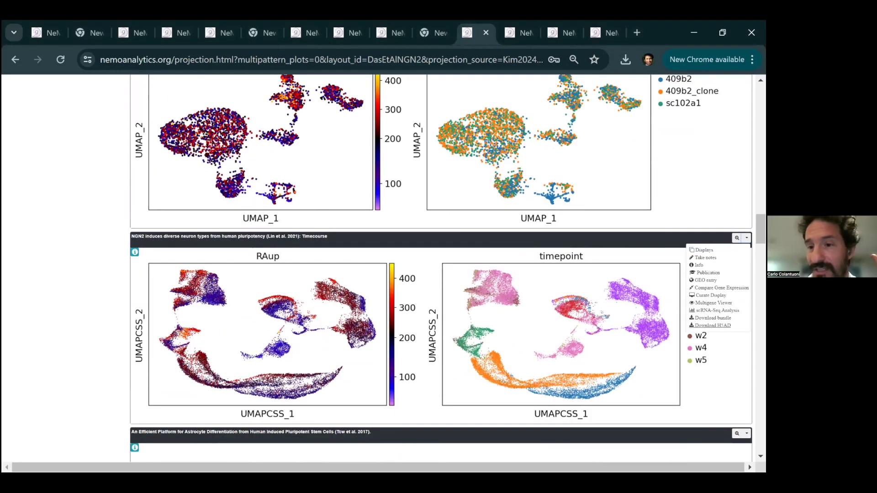